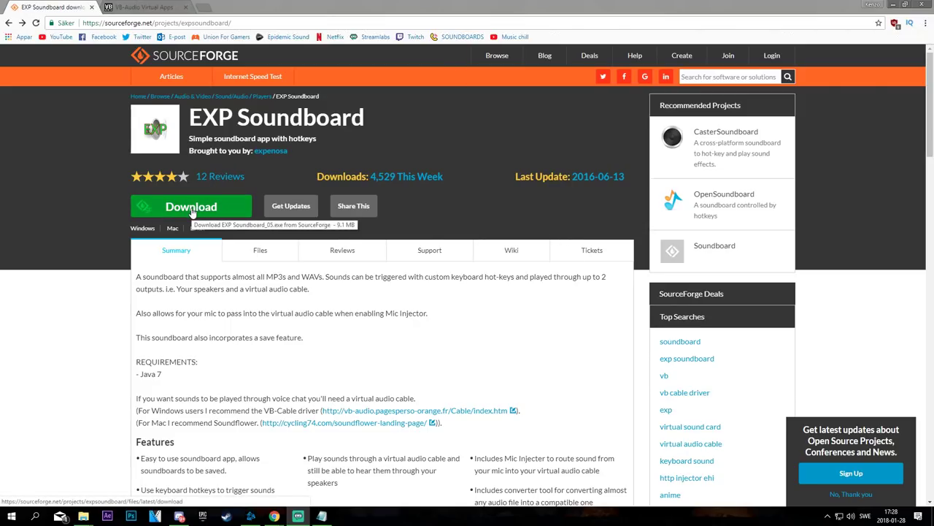
Download EXP Soundboard from SourceForge and the VB-CABLE driver pack from the VB-Audio site
{"action": "left_click", "coordinate": [191, 208]}
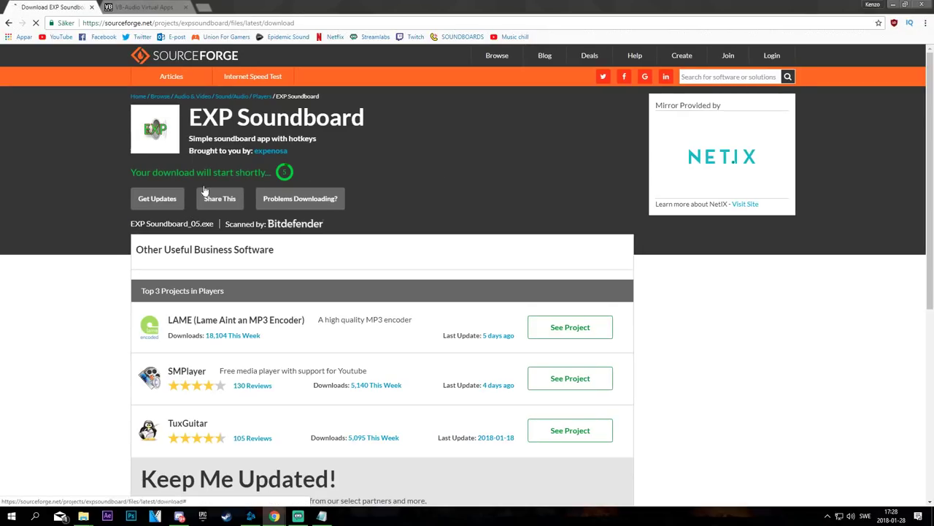
{"action": "left_click_drag", "start_coordinate": [365, 7], "coordinate": [370, 43]}
{"action": "left_click", "coordinate": [248, 42]}
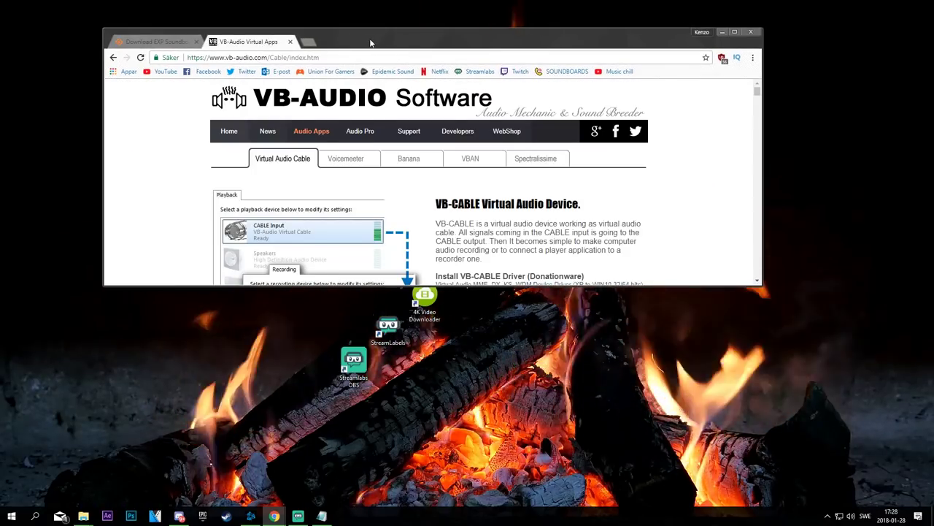
{"action": "double_click", "coordinate": [370, 43]}
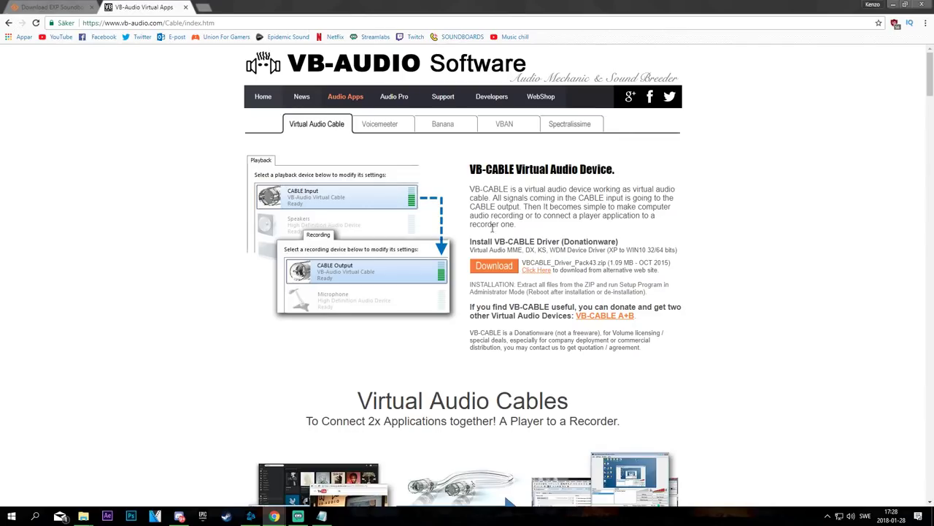
{"action": "left_click_drag", "start_coordinate": [474, 250], "coordinate": [693, 262]}
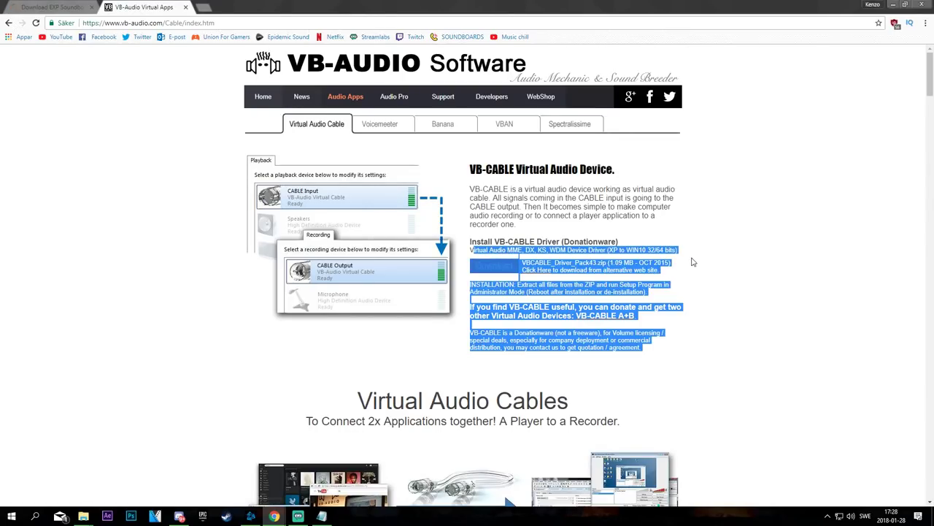
{"action": "left_click", "coordinate": [694, 262]}
{"action": "left_click", "coordinate": [532, 270]}
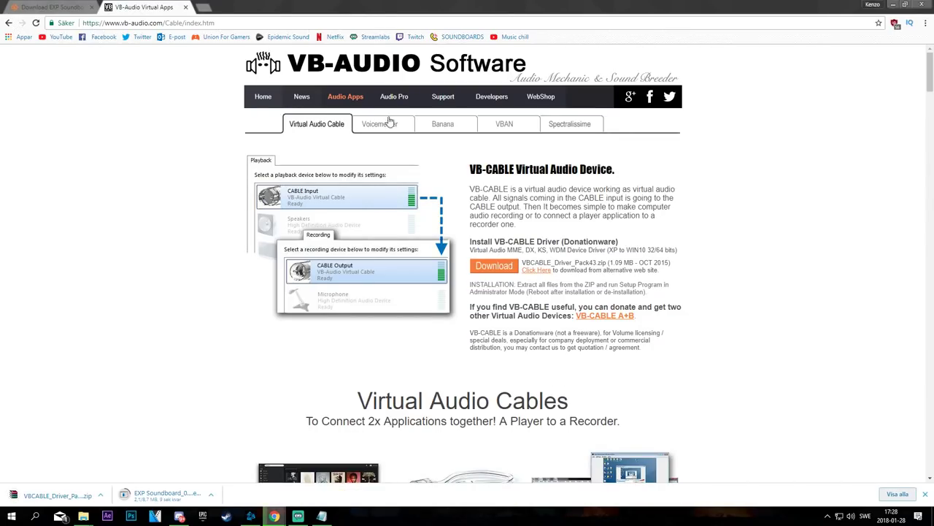
Dock the browser window to half of the screen and create a desktop folder named soundboard
{"action": "left_click_drag", "start_coordinate": [292, 10], "coordinate": [933, 164]}
{"action": "left_click", "coordinate": [453, 133]}
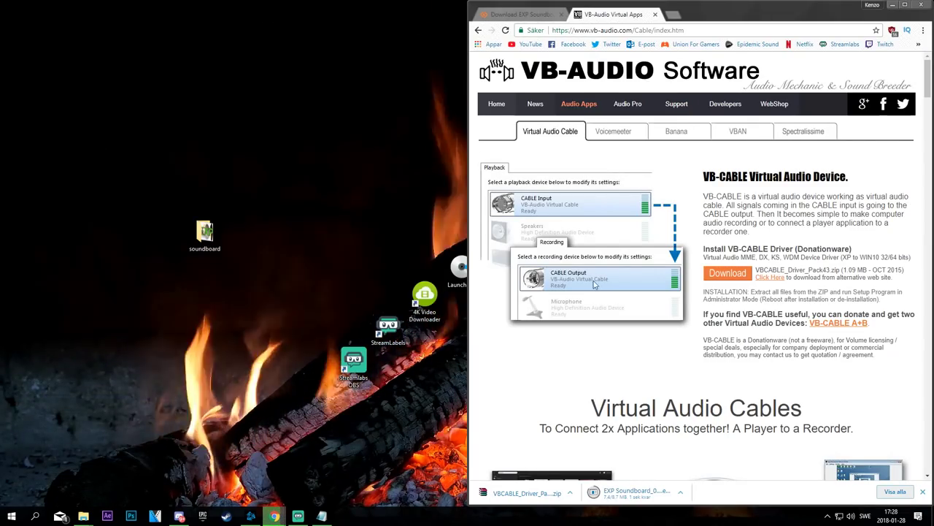
{"action": "right_click", "coordinate": [205, 242]}
{"action": "mouse_move", "coordinate": [241, 333]}
{"action": "left_click", "coordinate": [336, 334]}
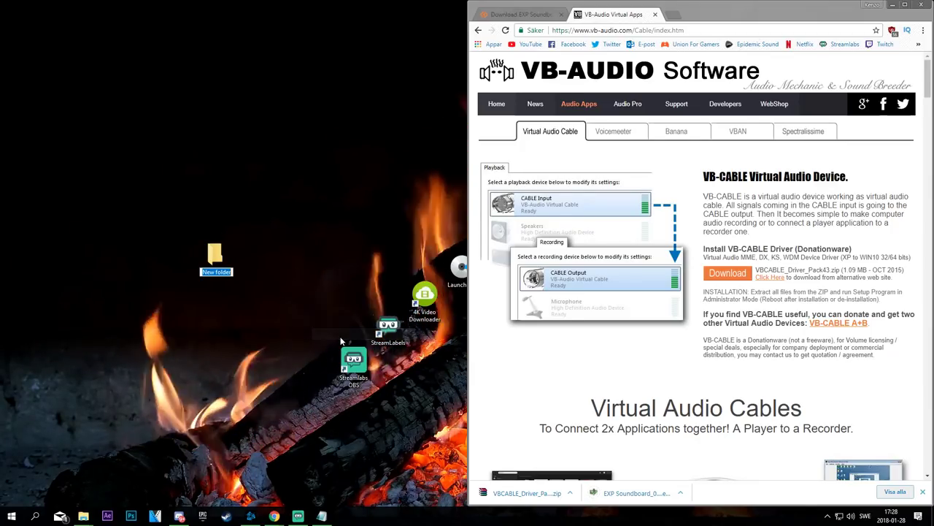
{"action": "type", "text": "soundboard"}
{"action": "key", "text": "Return"}
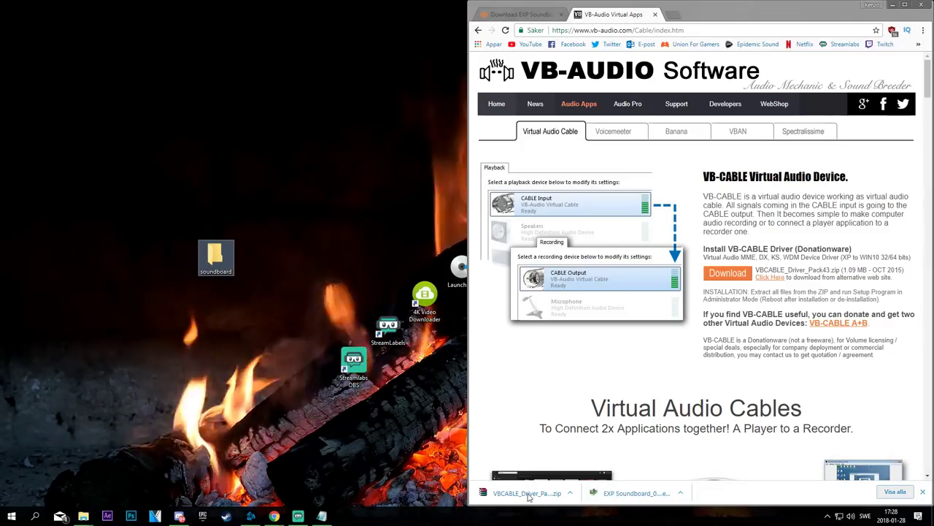
Put both downloaded files into the soundboard folder and open the VBCABLE_Driver_Pack43 archive from there
{"action": "left_click_drag", "start_coordinate": [526, 493], "coordinate": [215, 257]}
{"action": "double_click", "coordinate": [215, 257]}
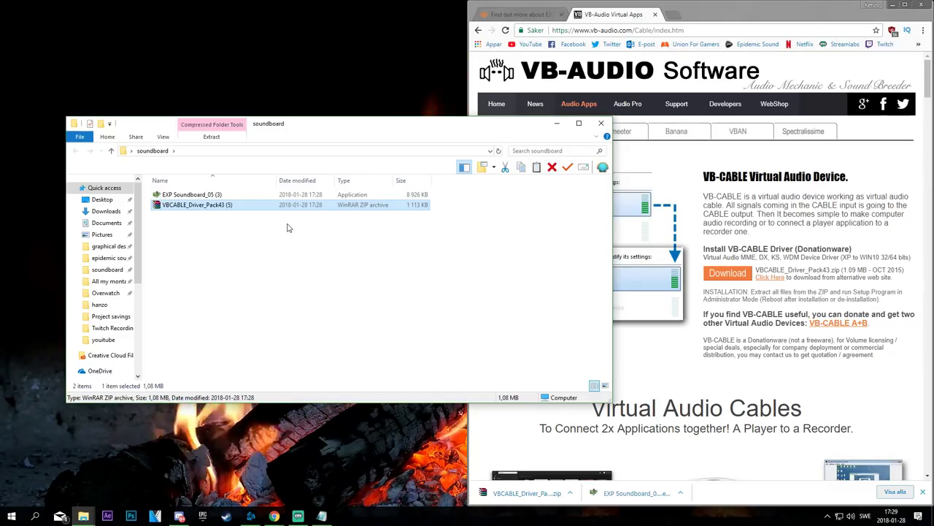
{"action": "double_click", "coordinate": [207, 206]}
Create a subfolder named vb audio inside the soundboard folder
{"action": "right_click", "coordinate": [236, 263]}
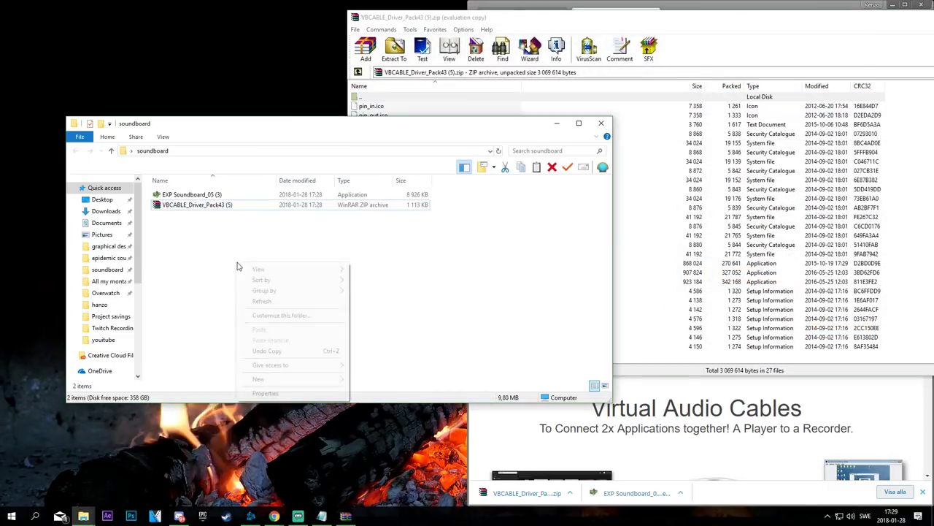
{"action": "left_click", "coordinate": [285, 379]}
{"action": "left_click", "coordinate": [395, 380]}
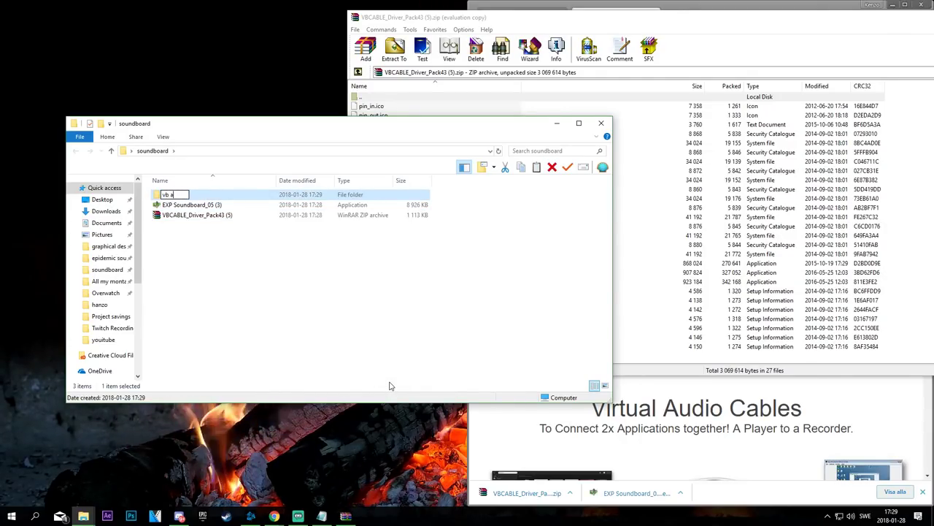
Extract all files of the VBCABLE archive into the vb audio folder, open that folder and close the archive
{"action": "left_click", "coordinate": [622, 311]}
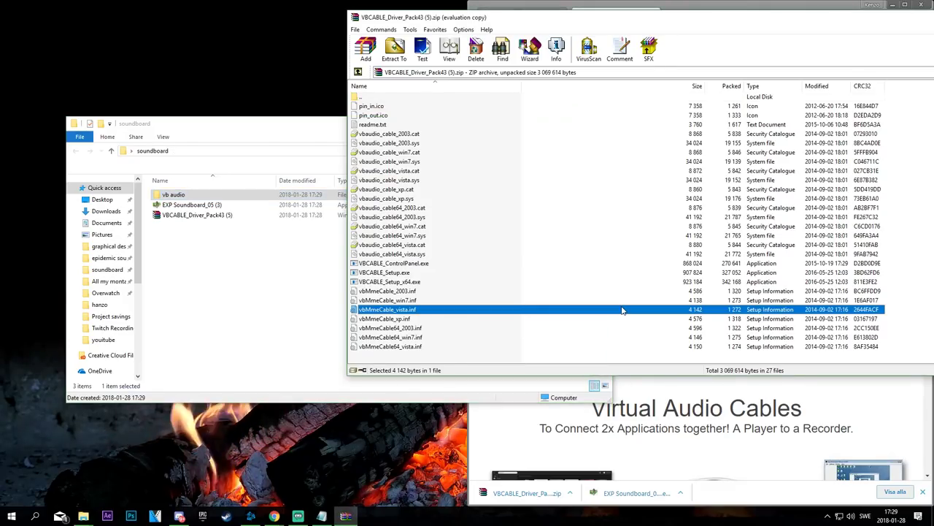
{"action": "key", "text": "ctrl+a"}
{"action": "left_click_drag", "start_coordinate": [387, 287], "coordinate": [191, 195]}
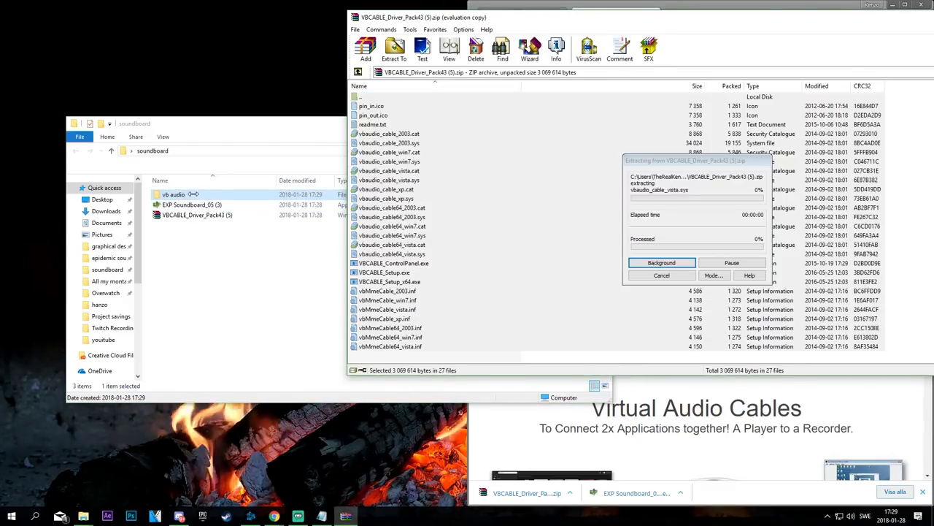
{"action": "double_click", "coordinate": [175, 194]}
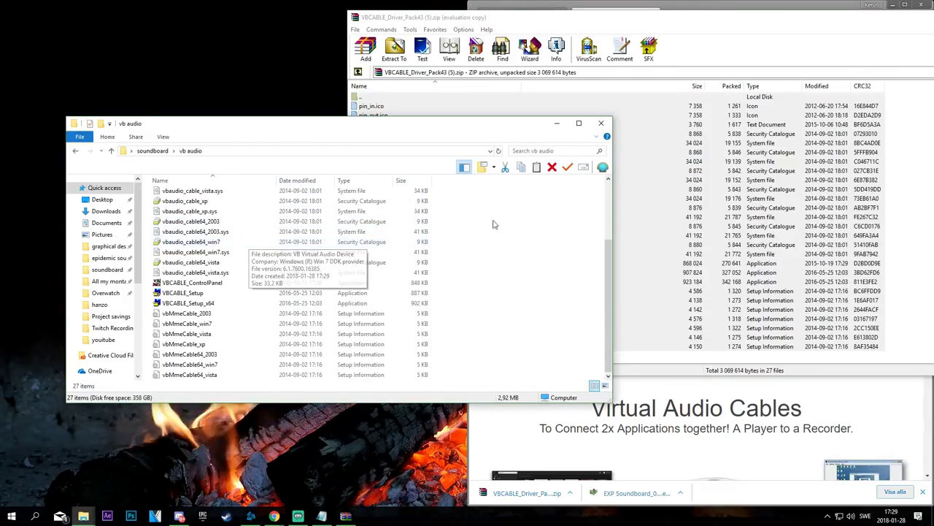
{"action": "left_click", "coordinate": [529, 48]}
{"action": "key", "text": "Escape"}
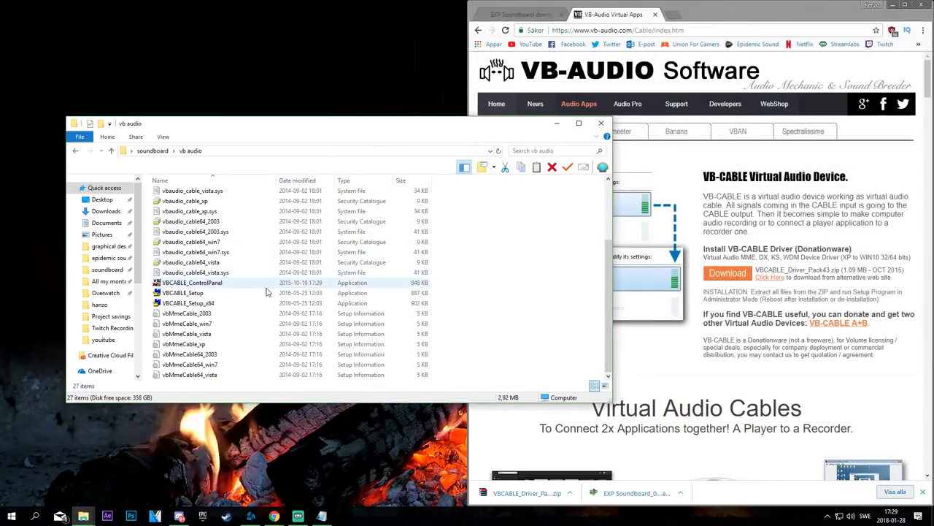
Launch VBCABLE_Setup_x64 to view the driver installer, and close it without removing the driver
{"action": "left_click", "coordinate": [219, 303]}
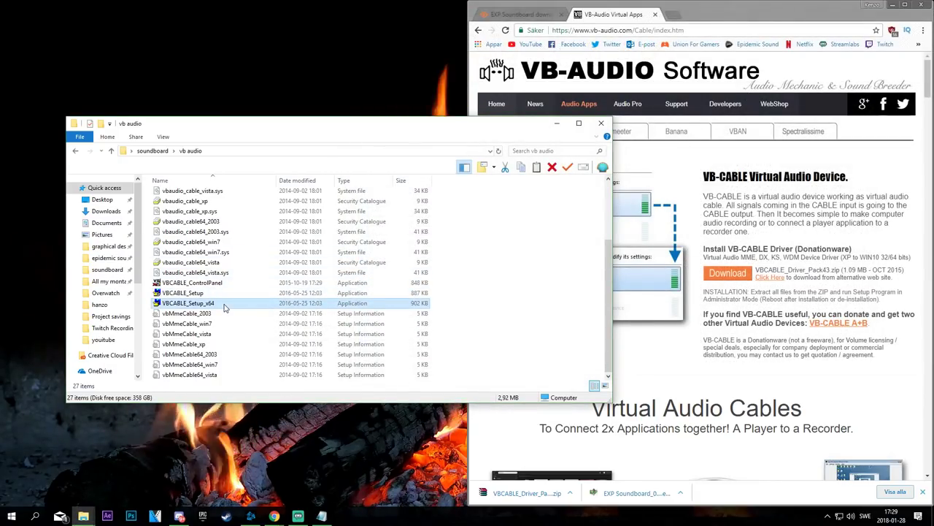
{"action": "left_click", "coordinate": [203, 293]}
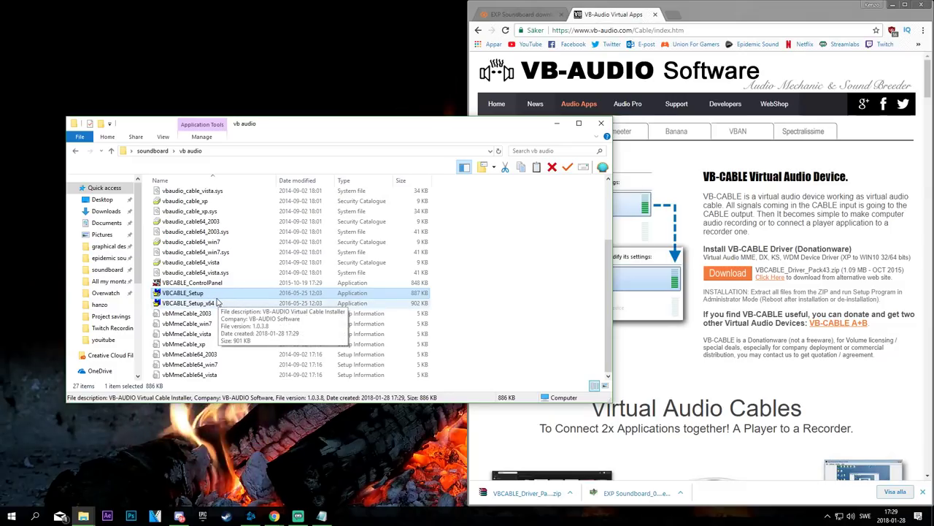
{"action": "double_click", "coordinate": [197, 302]}
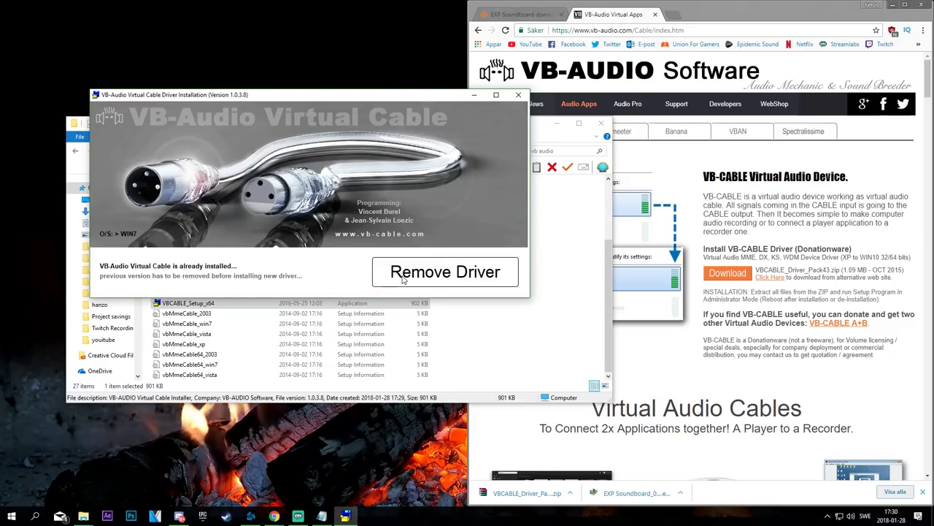
{"action": "left_click", "coordinate": [518, 96]}
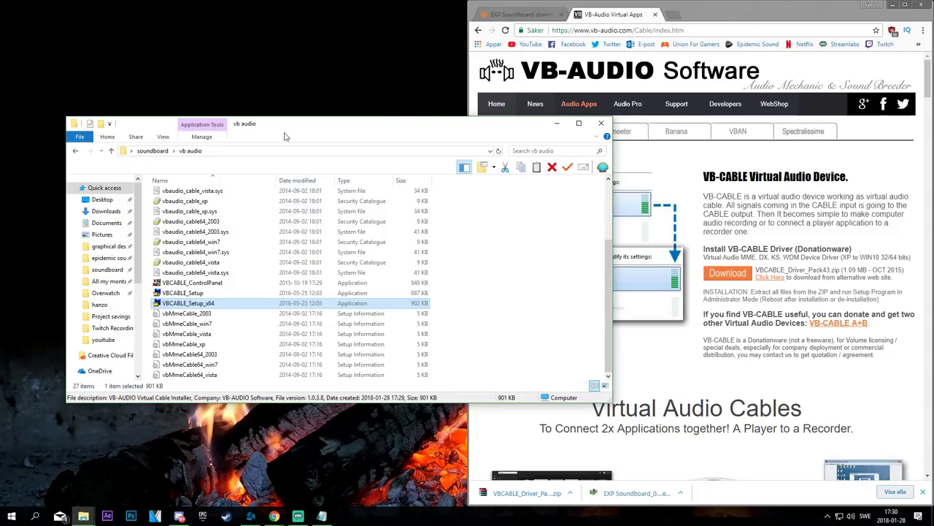
Return to the soundboard folder and launch EXP Soundboard_05
{"action": "left_click", "coordinate": [152, 150]}
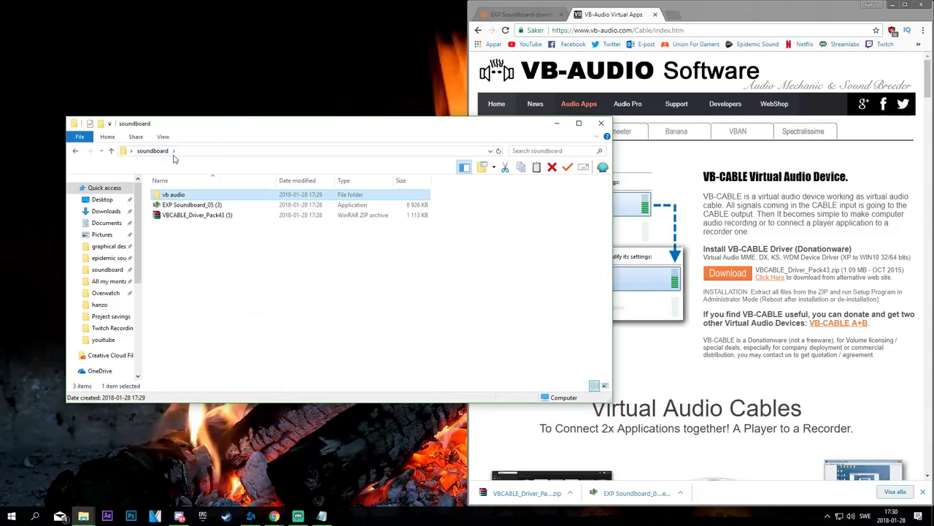
{"action": "left_click", "coordinate": [207, 208]}
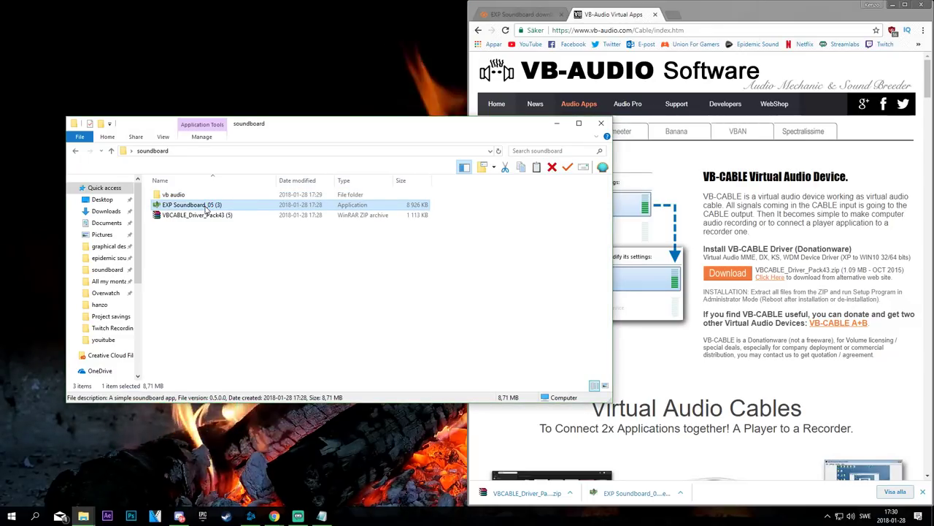
{"action": "double_click", "coordinate": [207, 208]}
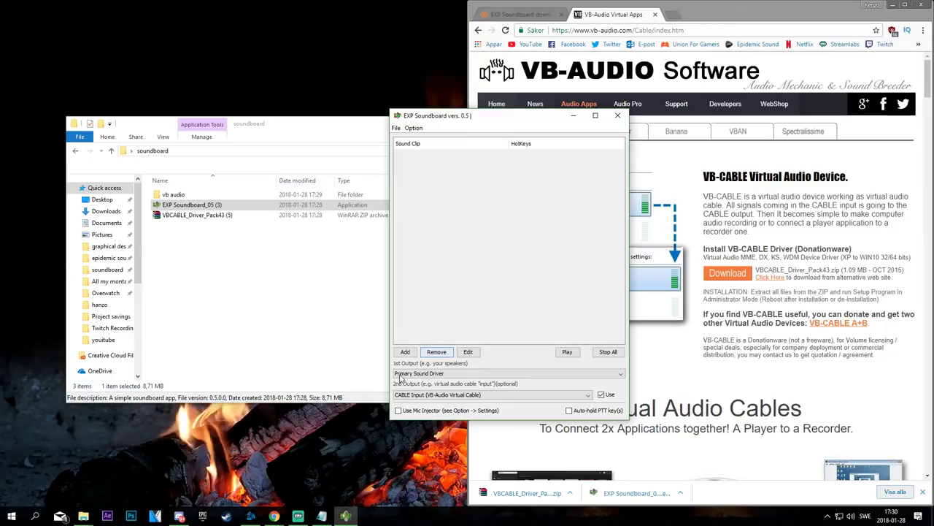
Set the soundboard's 2nd output to CABLE Input (VB-Audio Virtual Cable)
{"action": "left_click", "coordinate": [427, 394]}
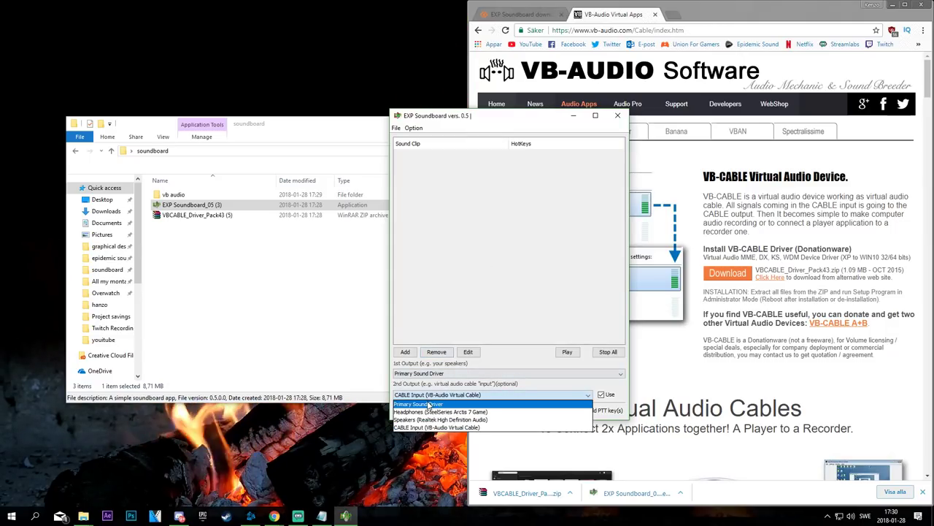
{"action": "left_click", "coordinate": [429, 404]}
{"action": "left_click", "coordinate": [430, 395]}
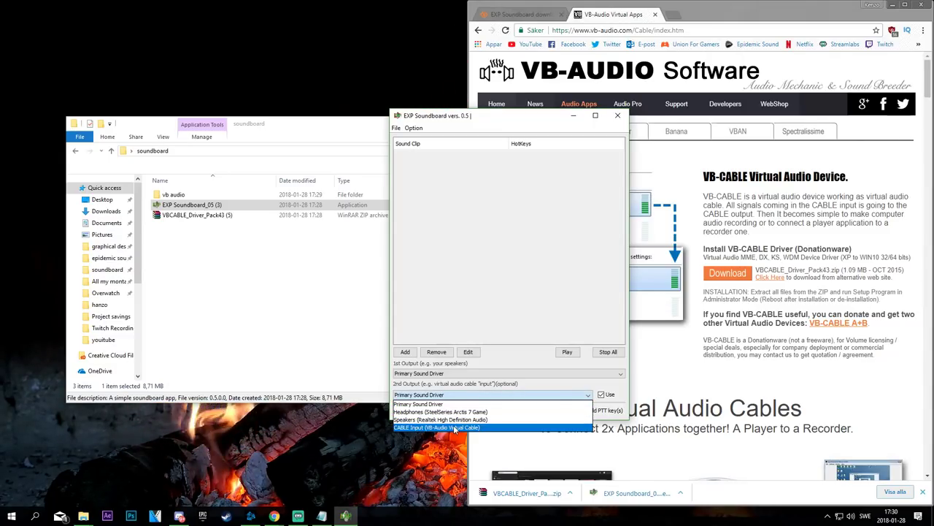
{"action": "left_click", "coordinate": [432, 427]}
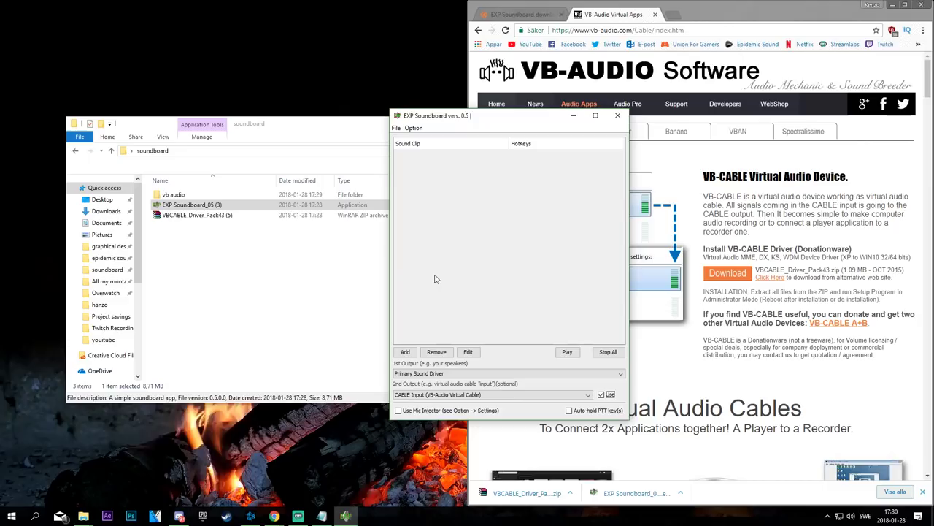
Open the Windows Sound settings and show the list of recording devices
{"action": "left_click", "coordinate": [11, 516]}
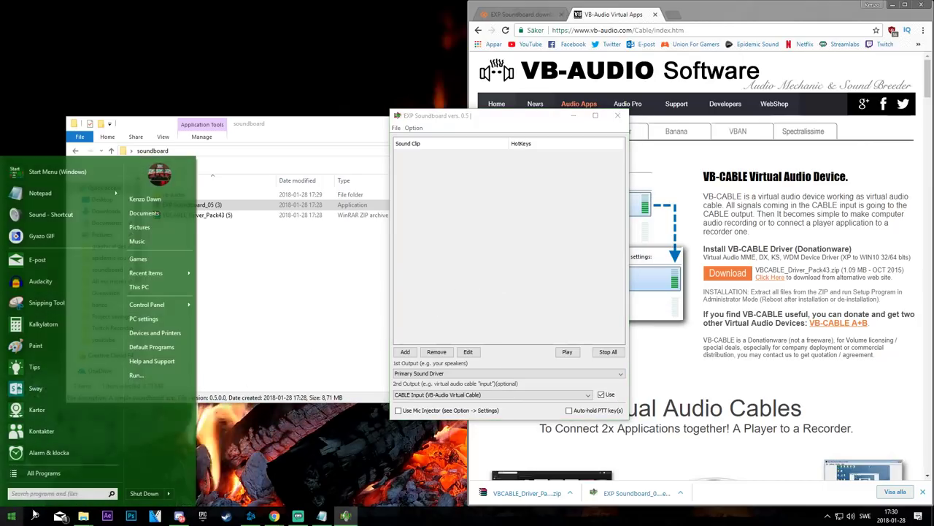
{"action": "mouse_move", "coordinate": [163, 309]}
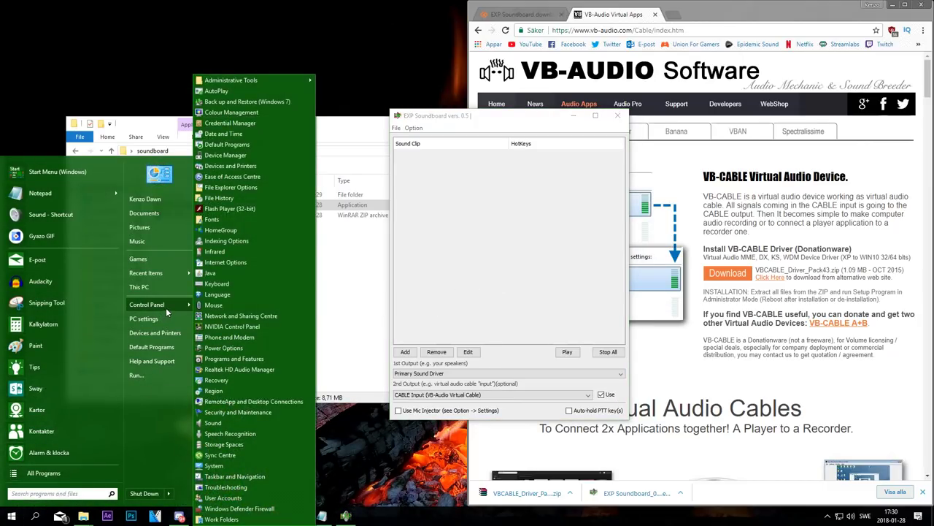
{"action": "left_click", "coordinate": [222, 423]}
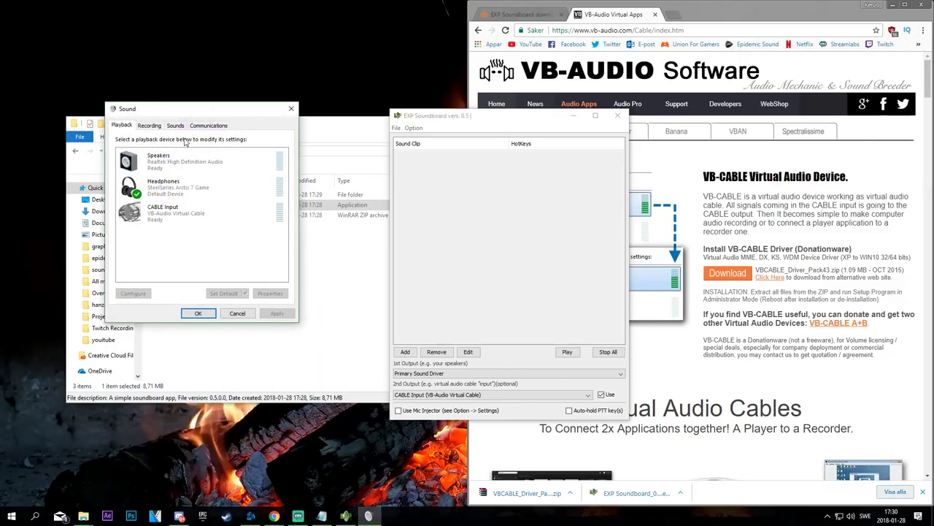
{"action": "left_click_drag", "start_coordinate": [194, 107], "coordinate": [409, 148]}
{"action": "left_click", "coordinate": [358, 164]}
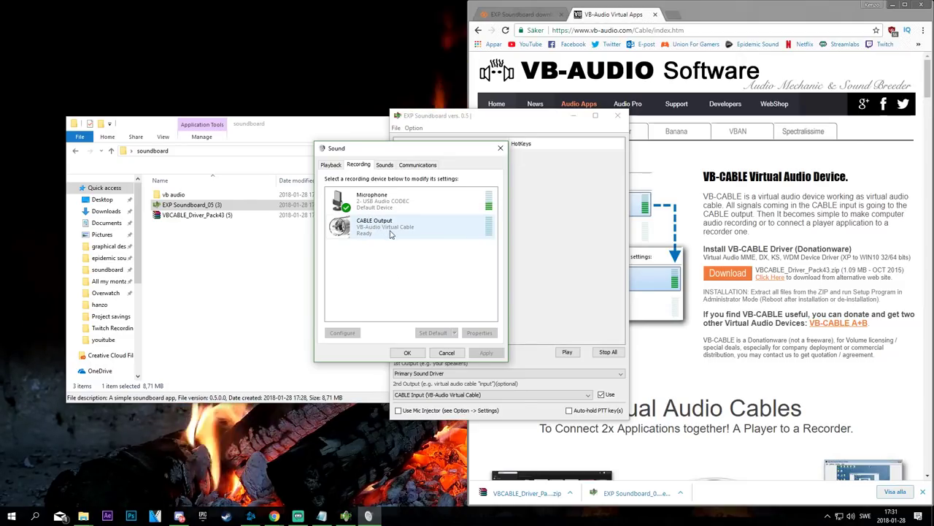
Set CABLE Output as the default communication device for recording and accept the Sound settings
{"action": "left_click", "coordinate": [383, 206]}
{"action": "left_click", "coordinate": [390, 227]}
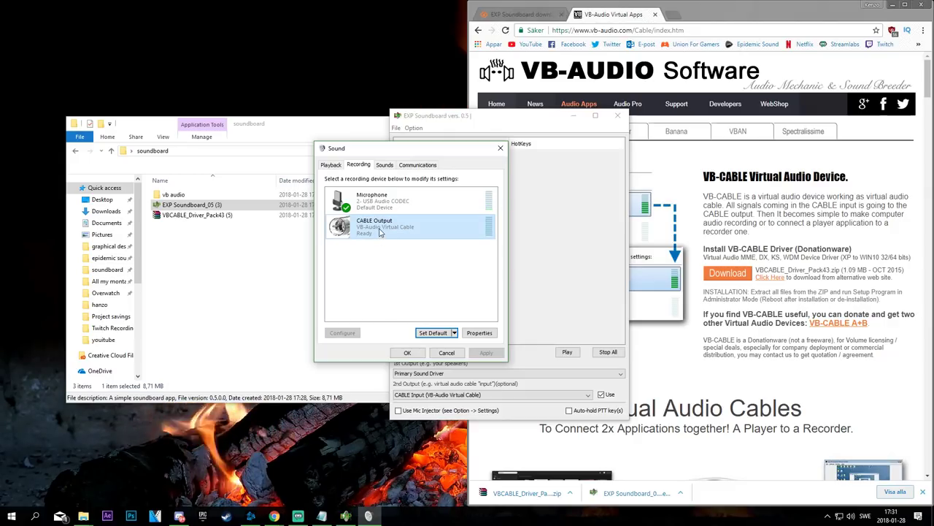
{"action": "right_click", "coordinate": [379, 231]}
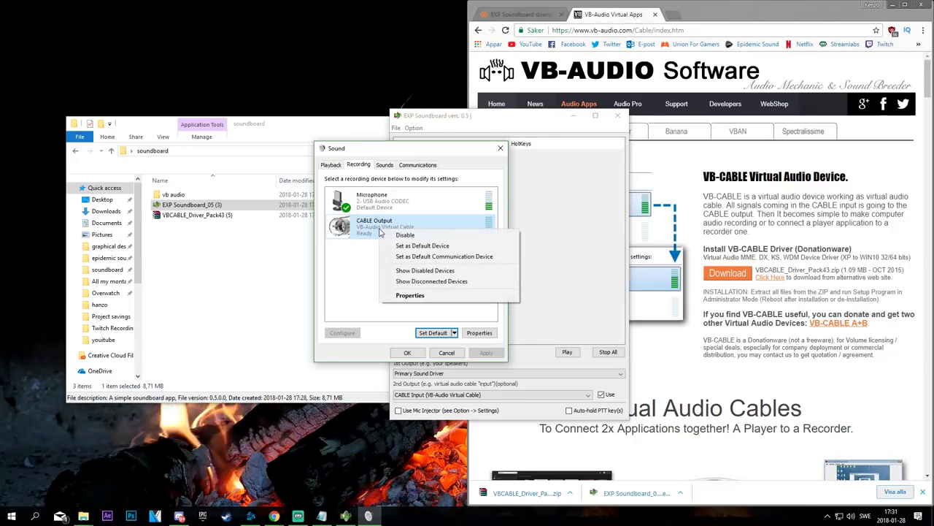
{"action": "left_click", "coordinate": [423, 257]}
{"action": "left_click", "coordinate": [407, 354]}
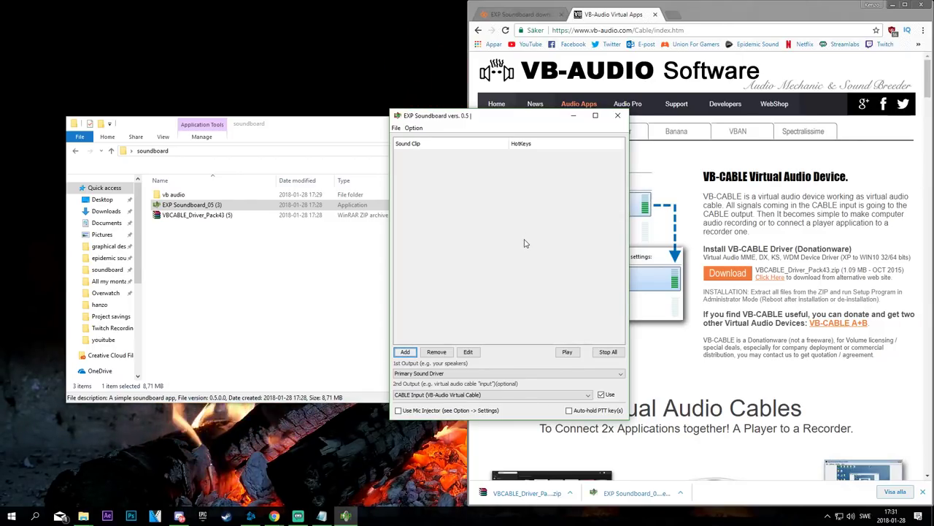
Add a soundboard entry using "Baby Crying Sounds SOUND EFFECT freesound.mp3" from "All my montage stuff" on the Editing Stuff (D:) drive
{"action": "left_click", "coordinate": [401, 354]}
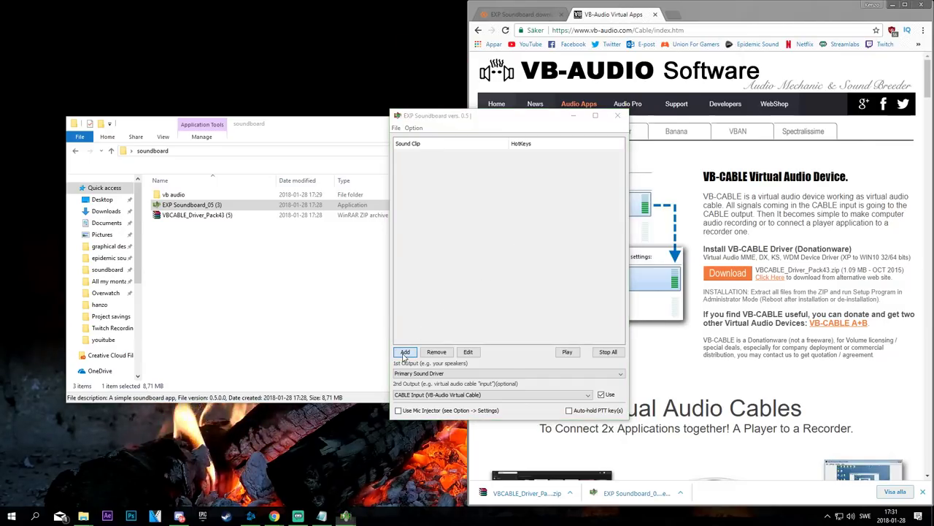
{"action": "left_click", "coordinate": [430, 243]}
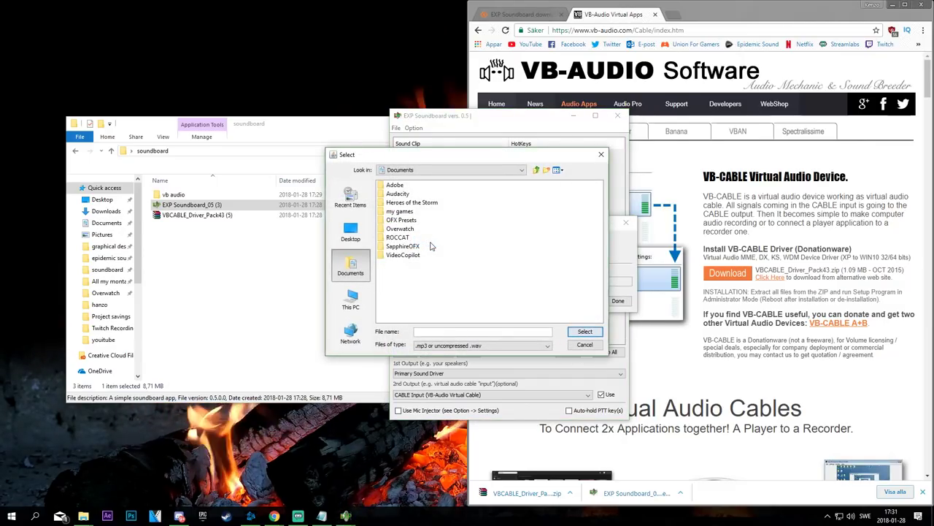
{"action": "left_click", "coordinate": [352, 299]}
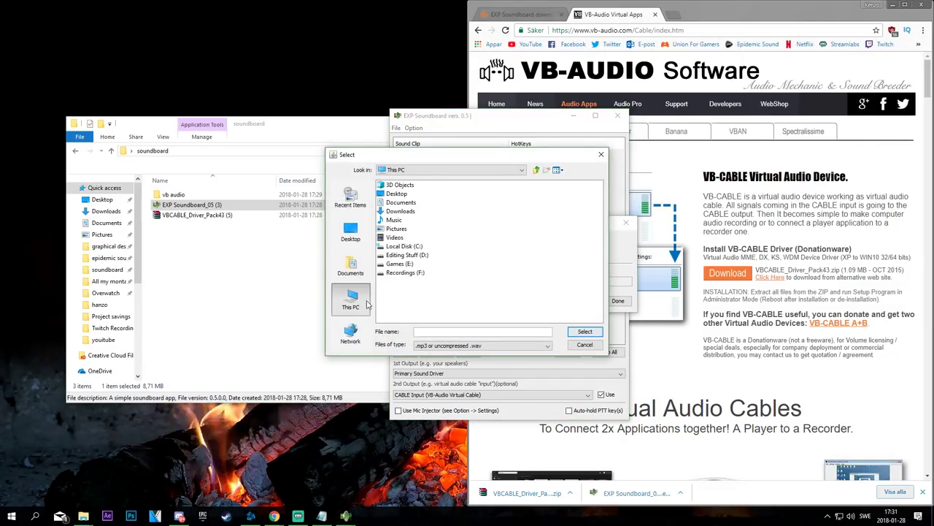
{"action": "double_click", "coordinate": [406, 255]}
{"action": "double_click", "coordinate": [411, 203]}
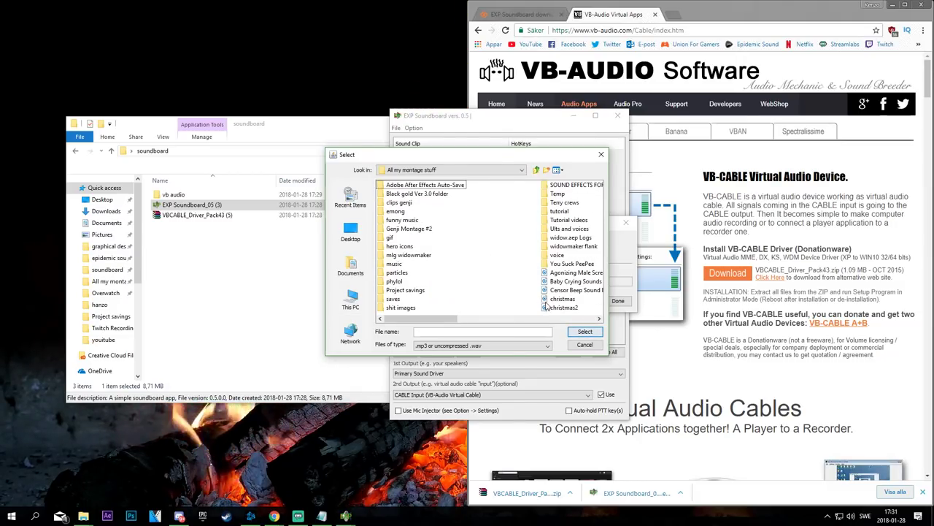
{"action": "left_click", "coordinate": [567, 282]}
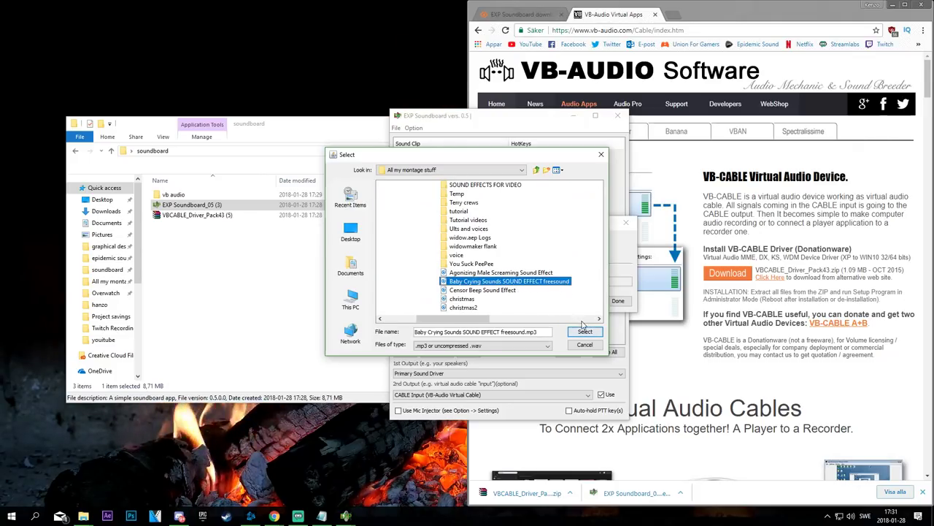
{"action": "left_click", "coordinate": [585, 332]}
Assign NumPad 7 as the baby crying clip's hotkey and save the soundboard entry
{"action": "left_click", "coordinate": [433, 284]}
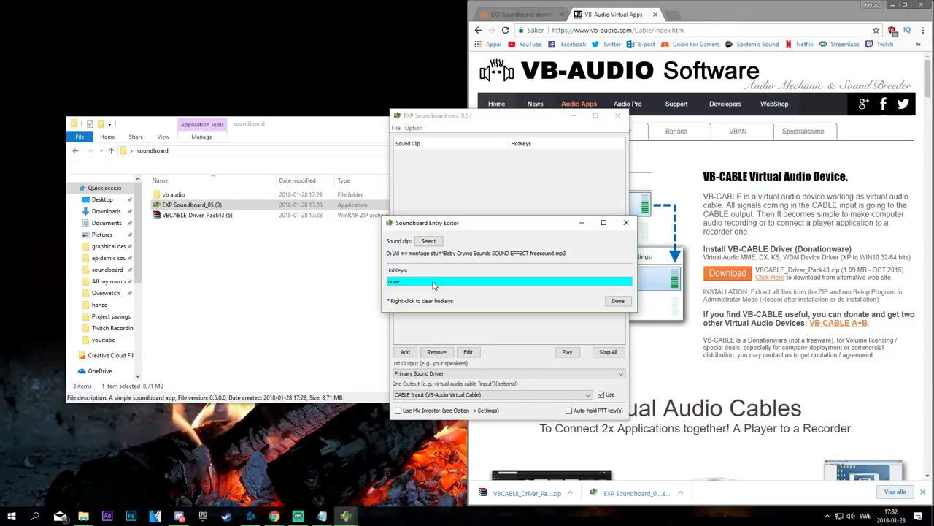
{"action": "key", "text": "KP_7"}
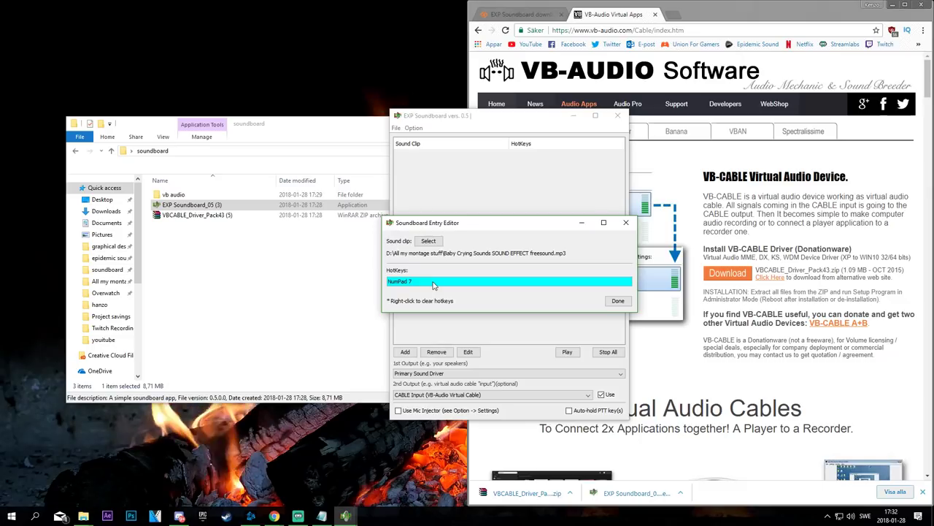
{"action": "left_click", "coordinate": [617, 302]}
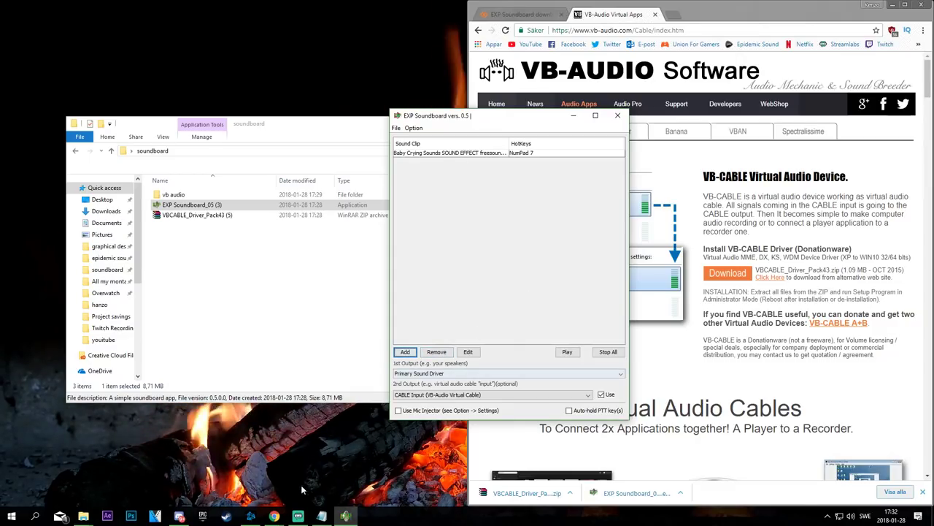
Switch to the Blizzard launcher, start Overwatch and show the game's sound options
{"action": "left_click", "coordinate": [250, 516]}
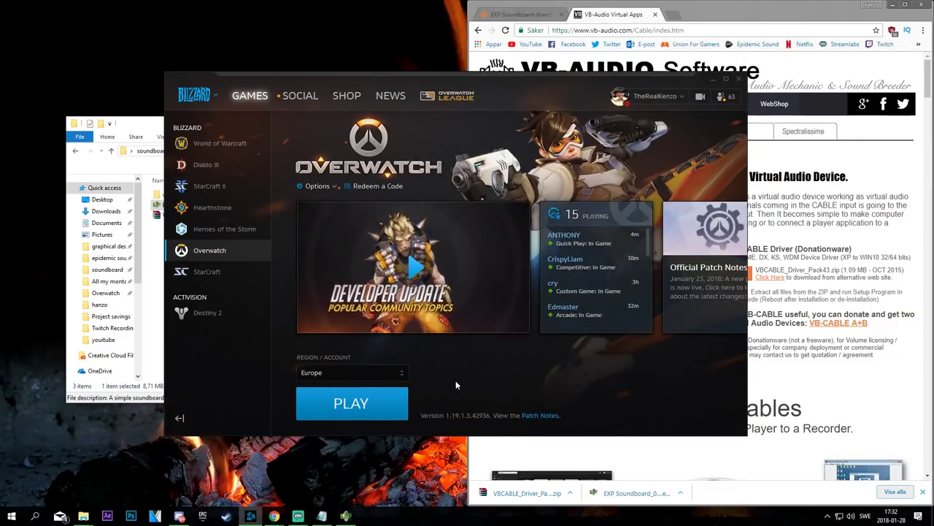
{"action": "left_click", "coordinate": [378, 411]}
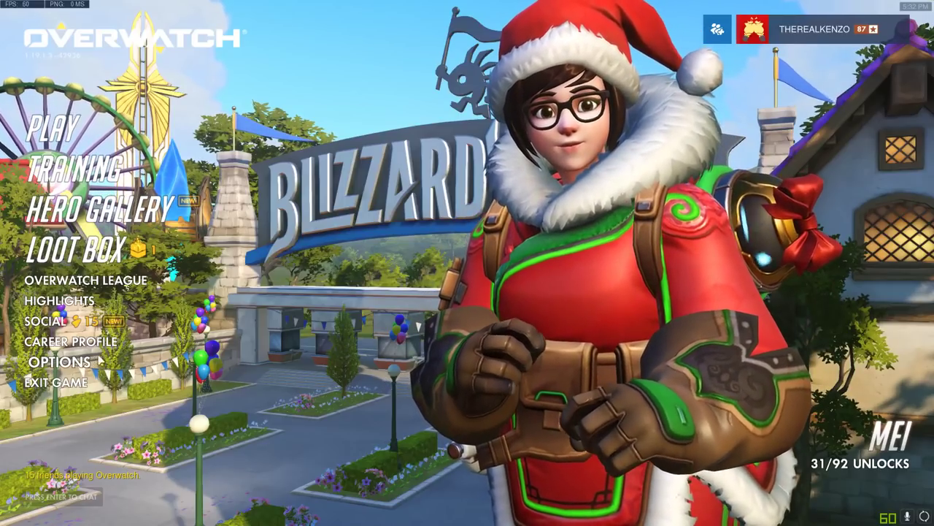
{"action": "left_click", "coordinate": [101, 360]}
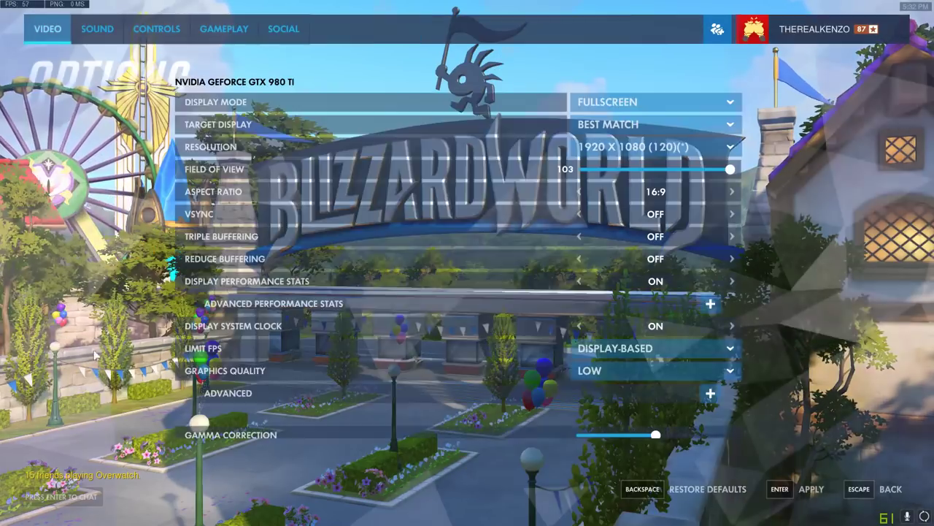
{"action": "left_click", "coordinate": [117, 40]}
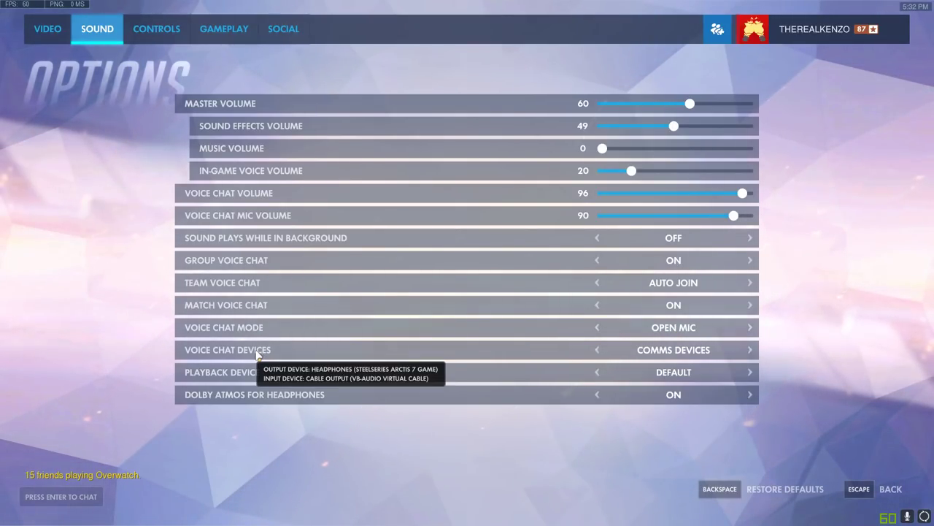
Set the voice chat mode to Push to Talk and the voice chat devices to Default Devices, leaving the options
{"action": "mouse_move", "coordinate": [675, 355]}
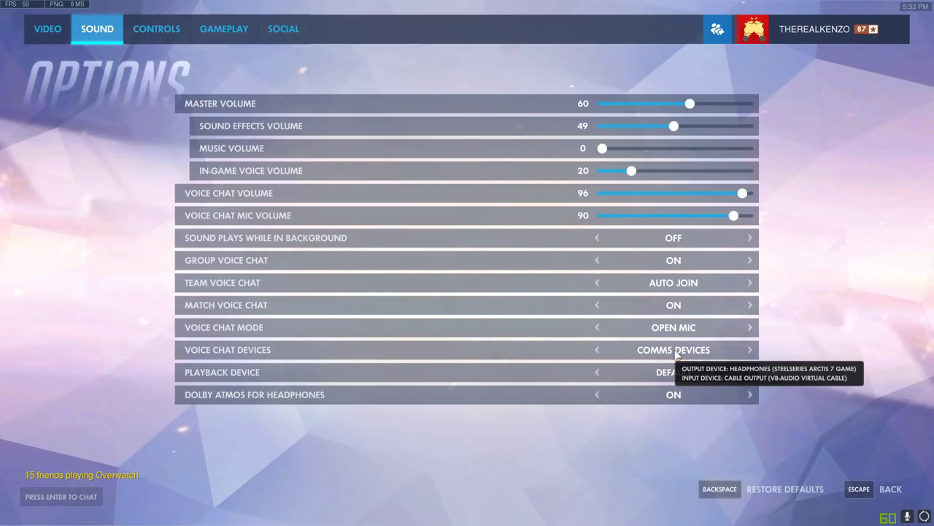
{"action": "left_click", "coordinate": [597, 329]}
{"action": "left_click", "coordinate": [597, 351]}
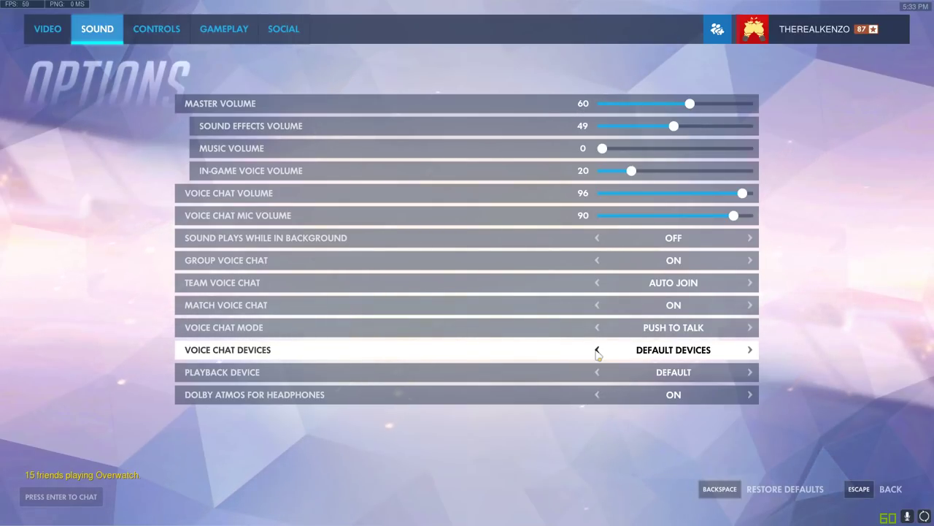
{"action": "key", "text": "Escape"}
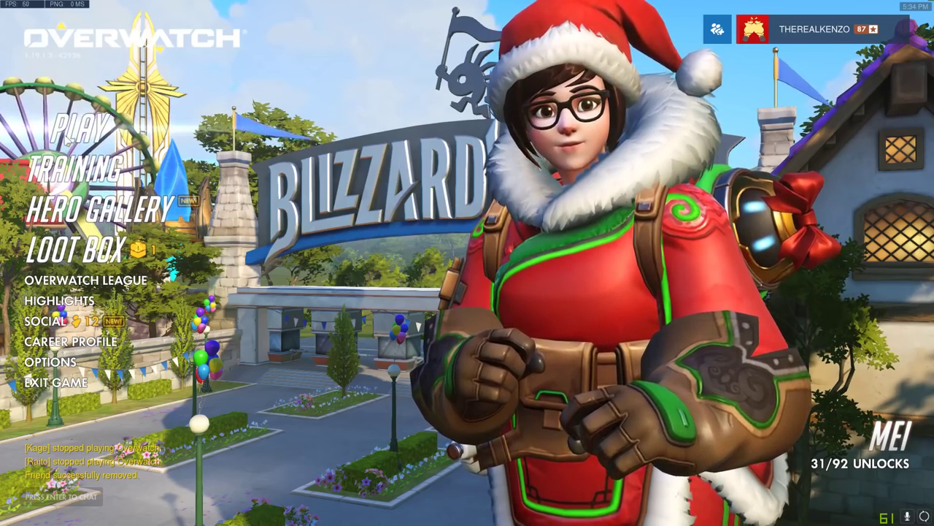
Open the list of custom game lobbies and create a new custom game
{"action": "left_click", "coordinate": [80, 128]}
{"action": "left_click", "coordinate": [690, 234]}
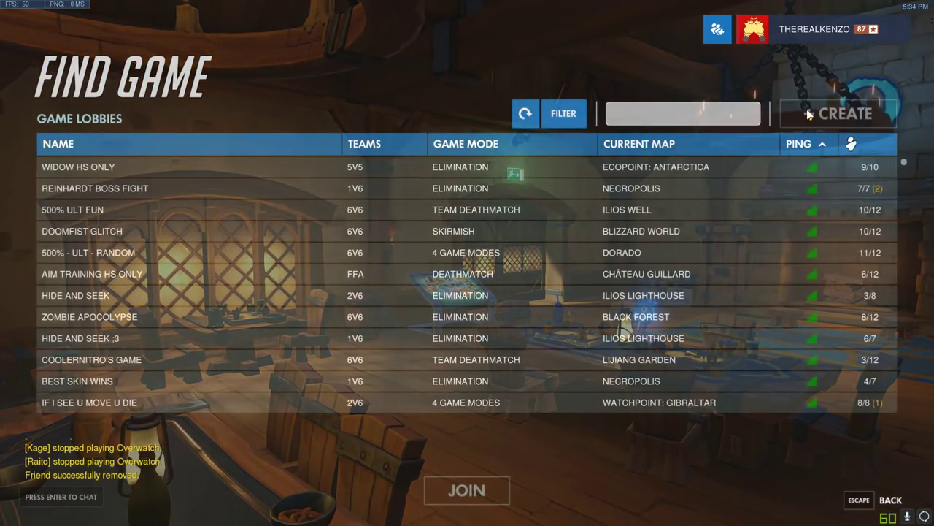
{"action": "left_click", "coordinate": [809, 114]}
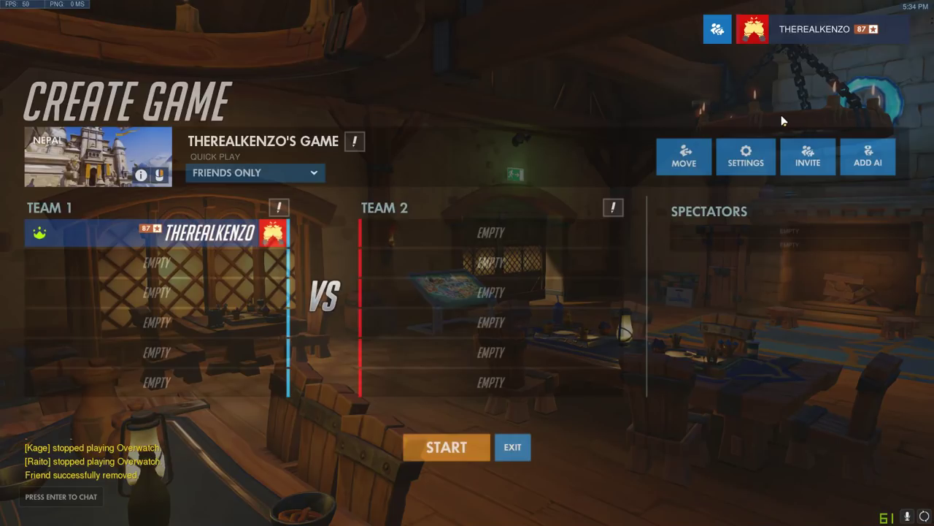
{"action": "key", "text": "p"}
{"action": "key", "text": "Escape"}
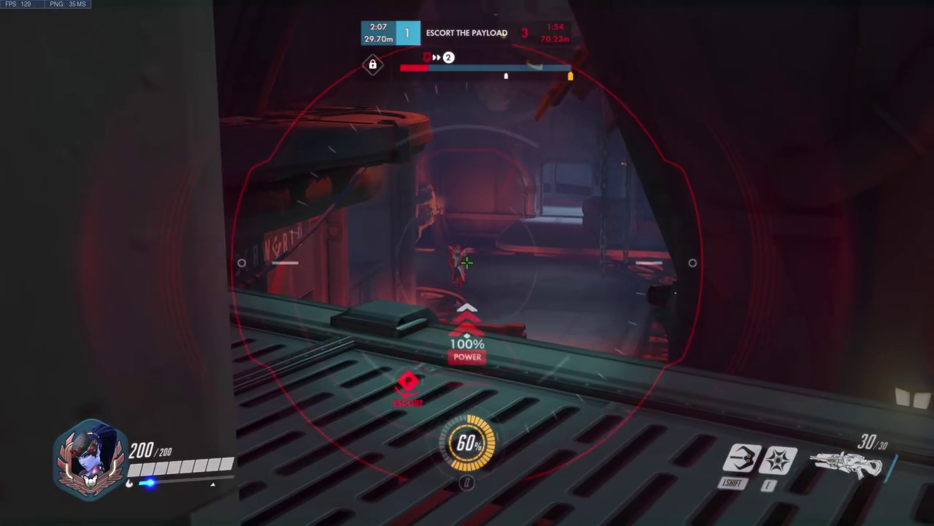
{"action": "left_click", "coordinate": [467, 262]}
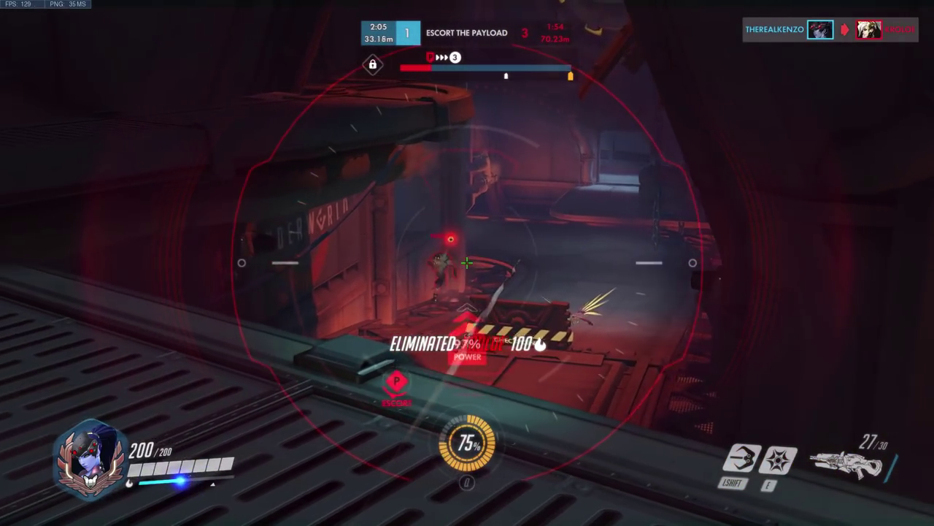
{"action": "left_click", "coordinate": [467, 262]}
{"action": "left_click", "coordinate": [468, 263]}
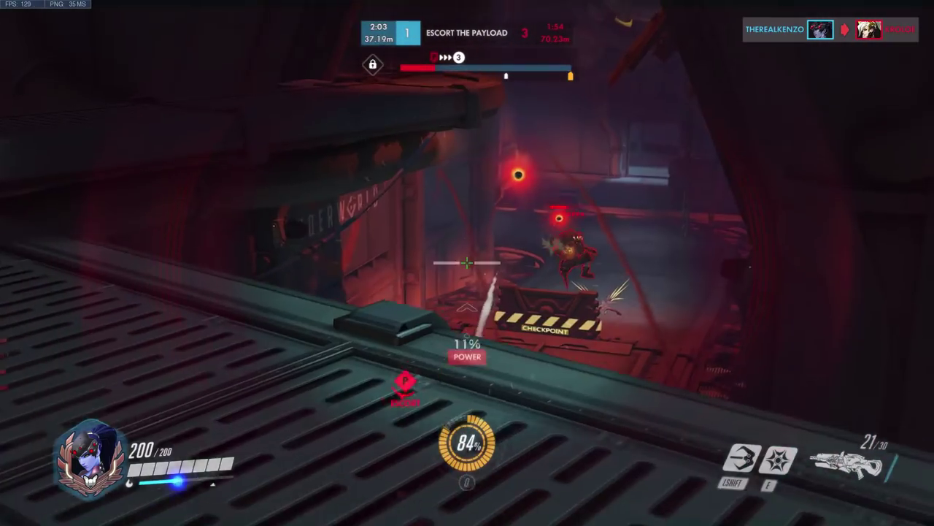
{"action": "right_click", "coordinate": [467, 263]}
{"action": "left_click", "coordinate": [467, 263]}
{"action": "key", "text": "r"}
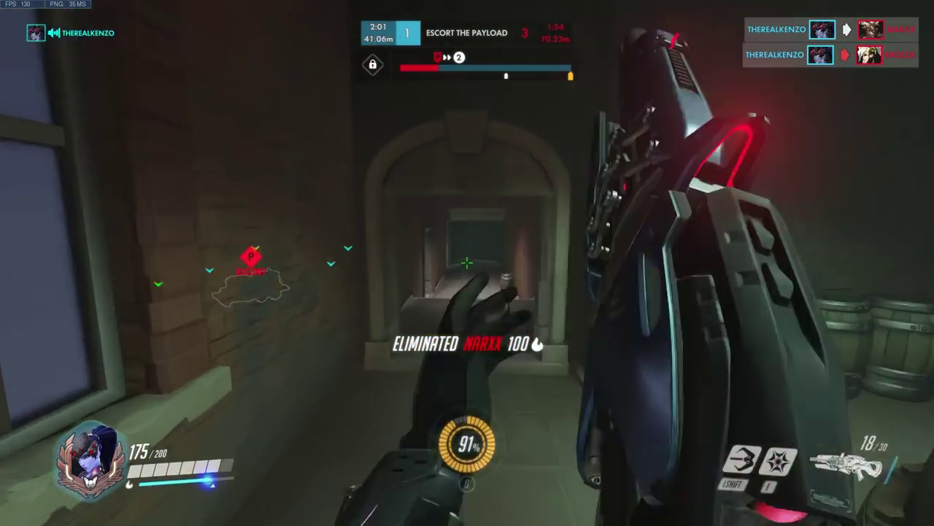
{"action": "key", "text": "Tab"}
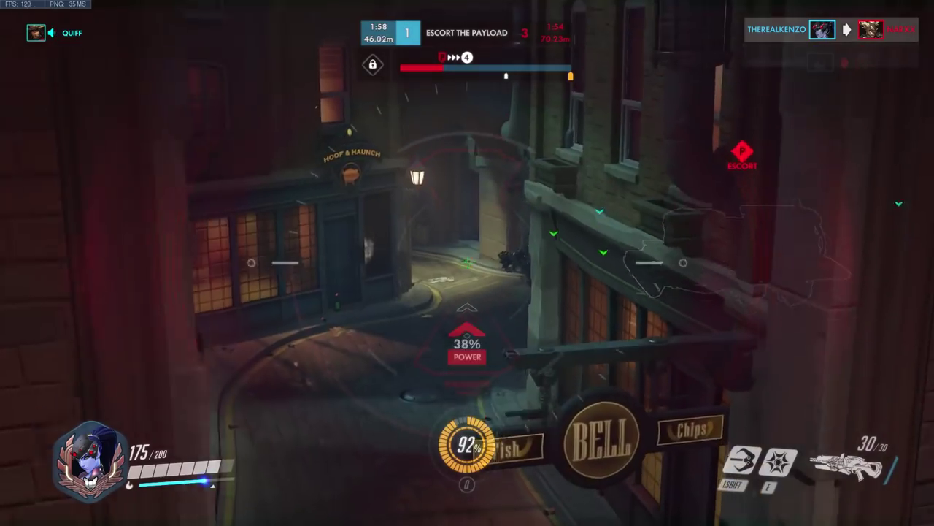
{"action": "right_click", "coordinate": [467, 262]}
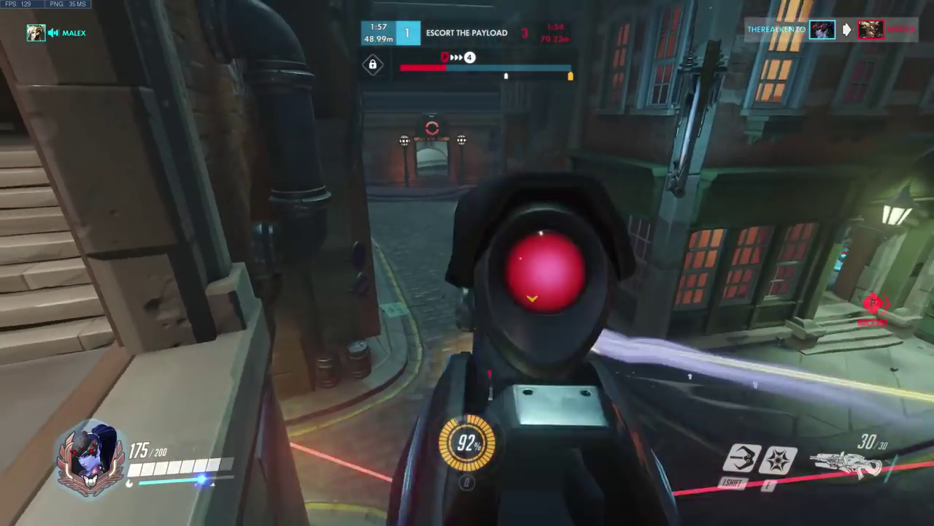
{"action": "right_click", "coordinate": [467, 263]}
{"action": "left_click", "coordinate": [468, 263]}
{"action": "right_click", "coordinate": [467, 263]}
{"action": "left_click", "coordinate": [467, 263]}
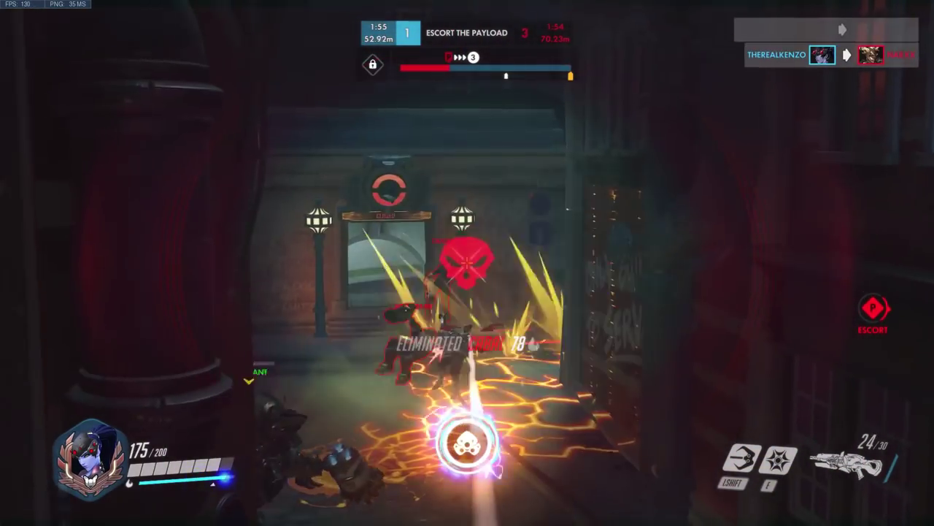
{"action": "left_click", "coordinate": [467, 263]}
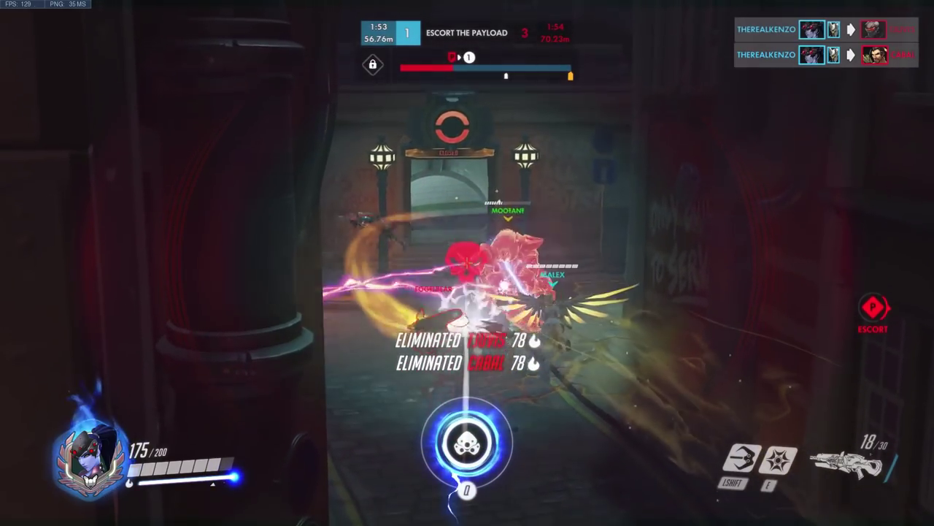
{"action": "right_click", "coordinate": [467, 263]}
{"action": "left_click", "coordinate": [467, 263]}
{"action": "key", "text": "Tab"}
{"action": "key", "text": "r"}
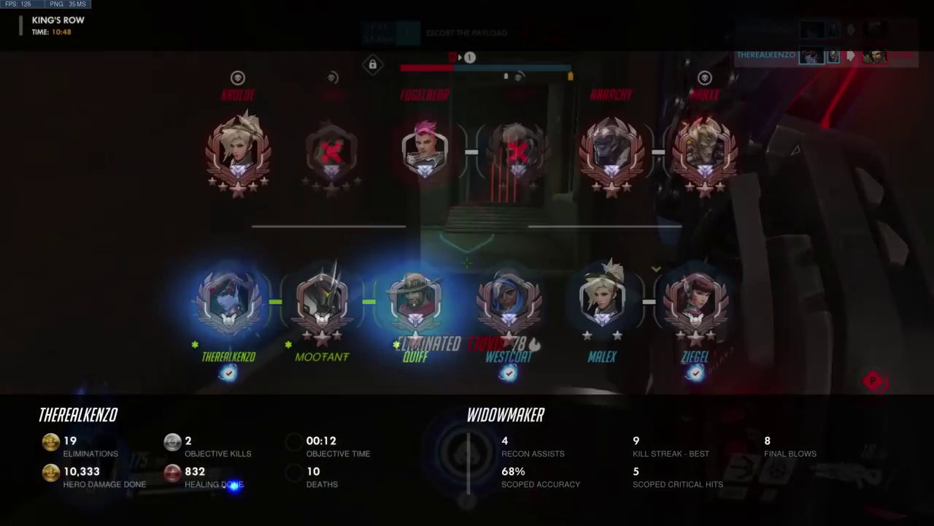